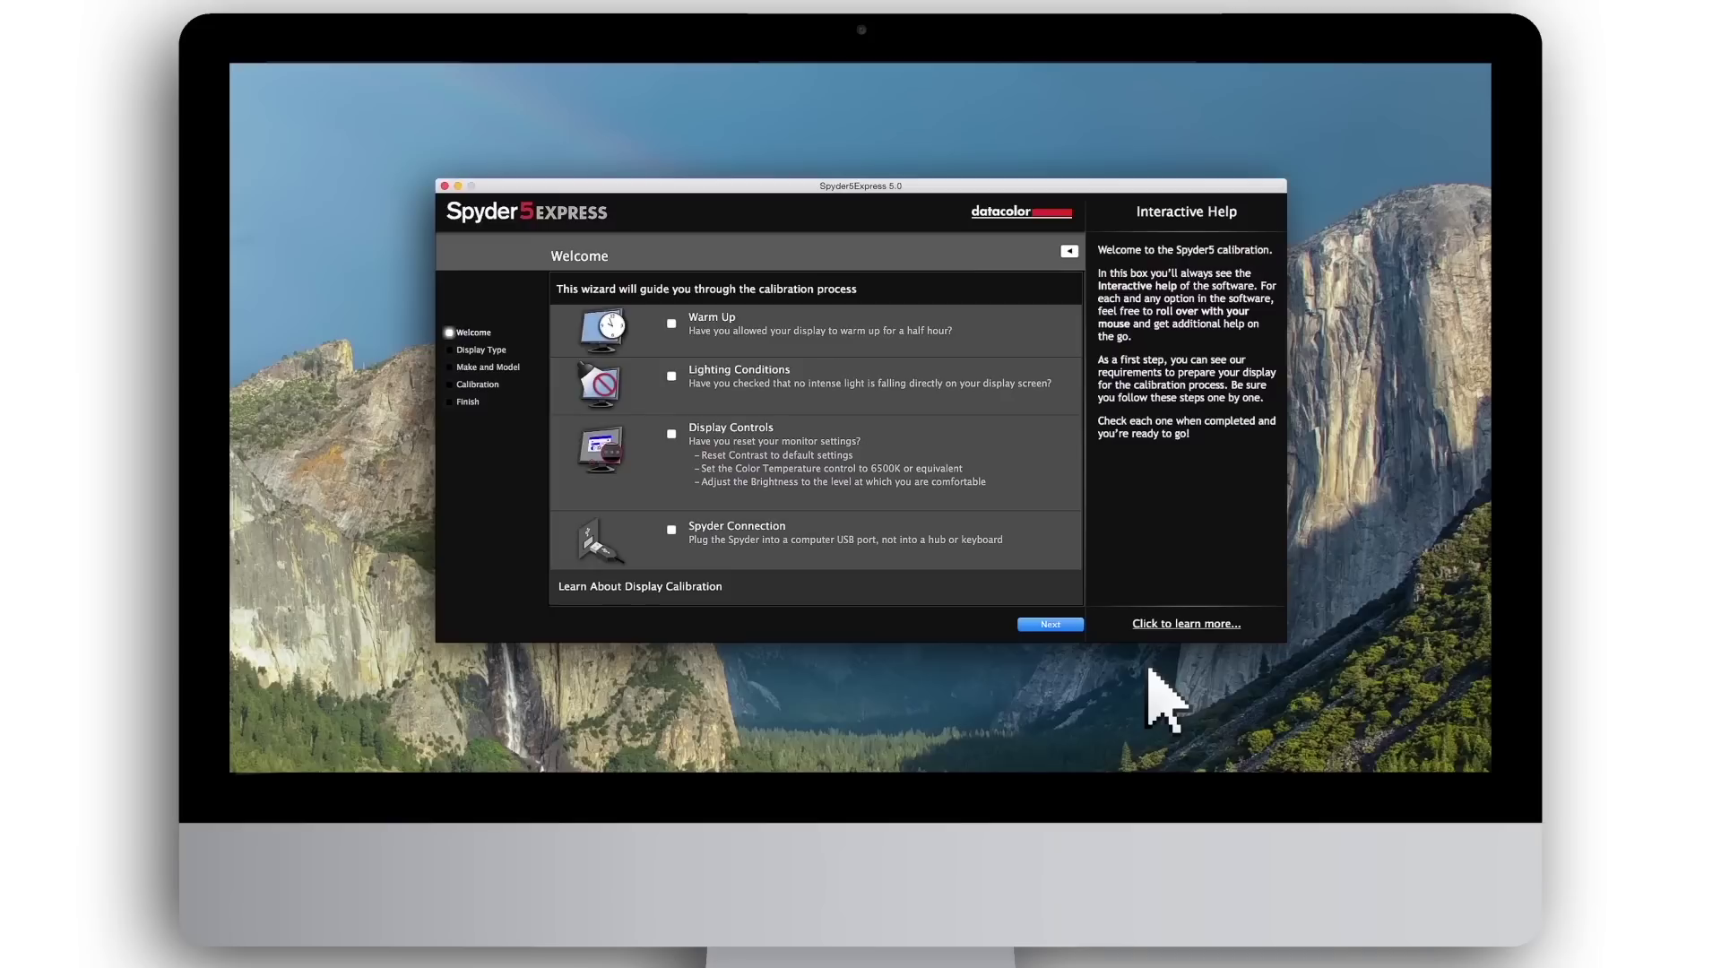
- Check Warm Up, Lighting Conditions, Display Controls and Spyder Connection on the Welcome page
left_click(672, 323)
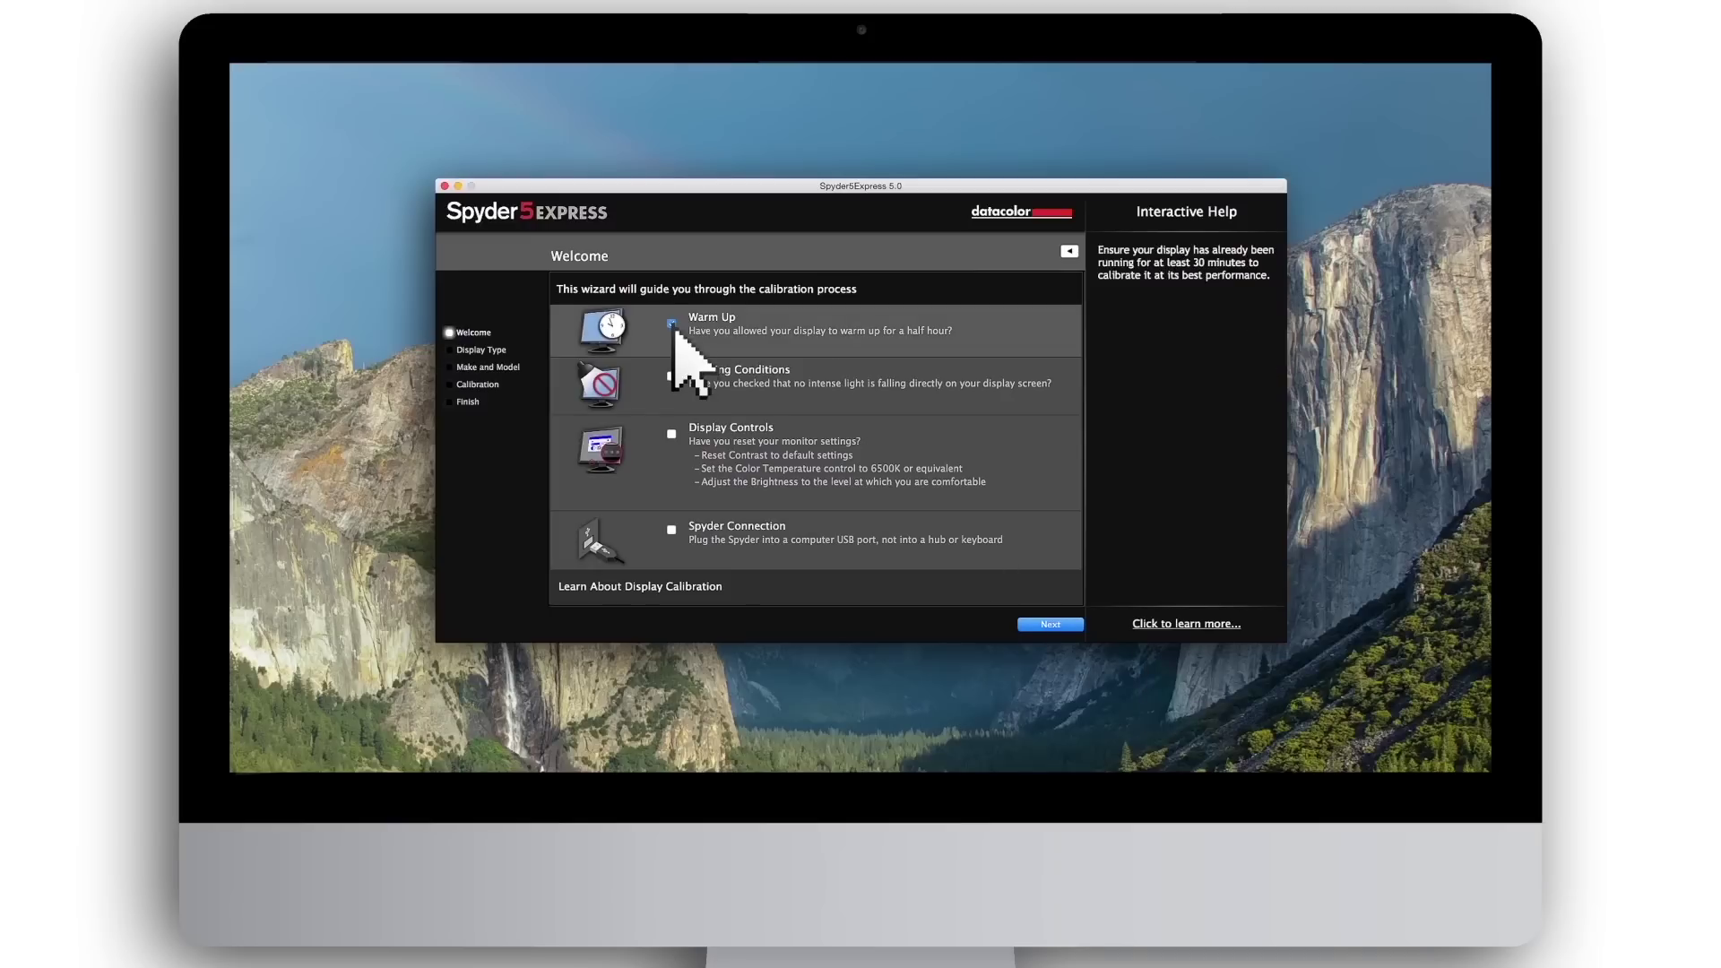
left_click(671, 377)
left_click(671, 433)
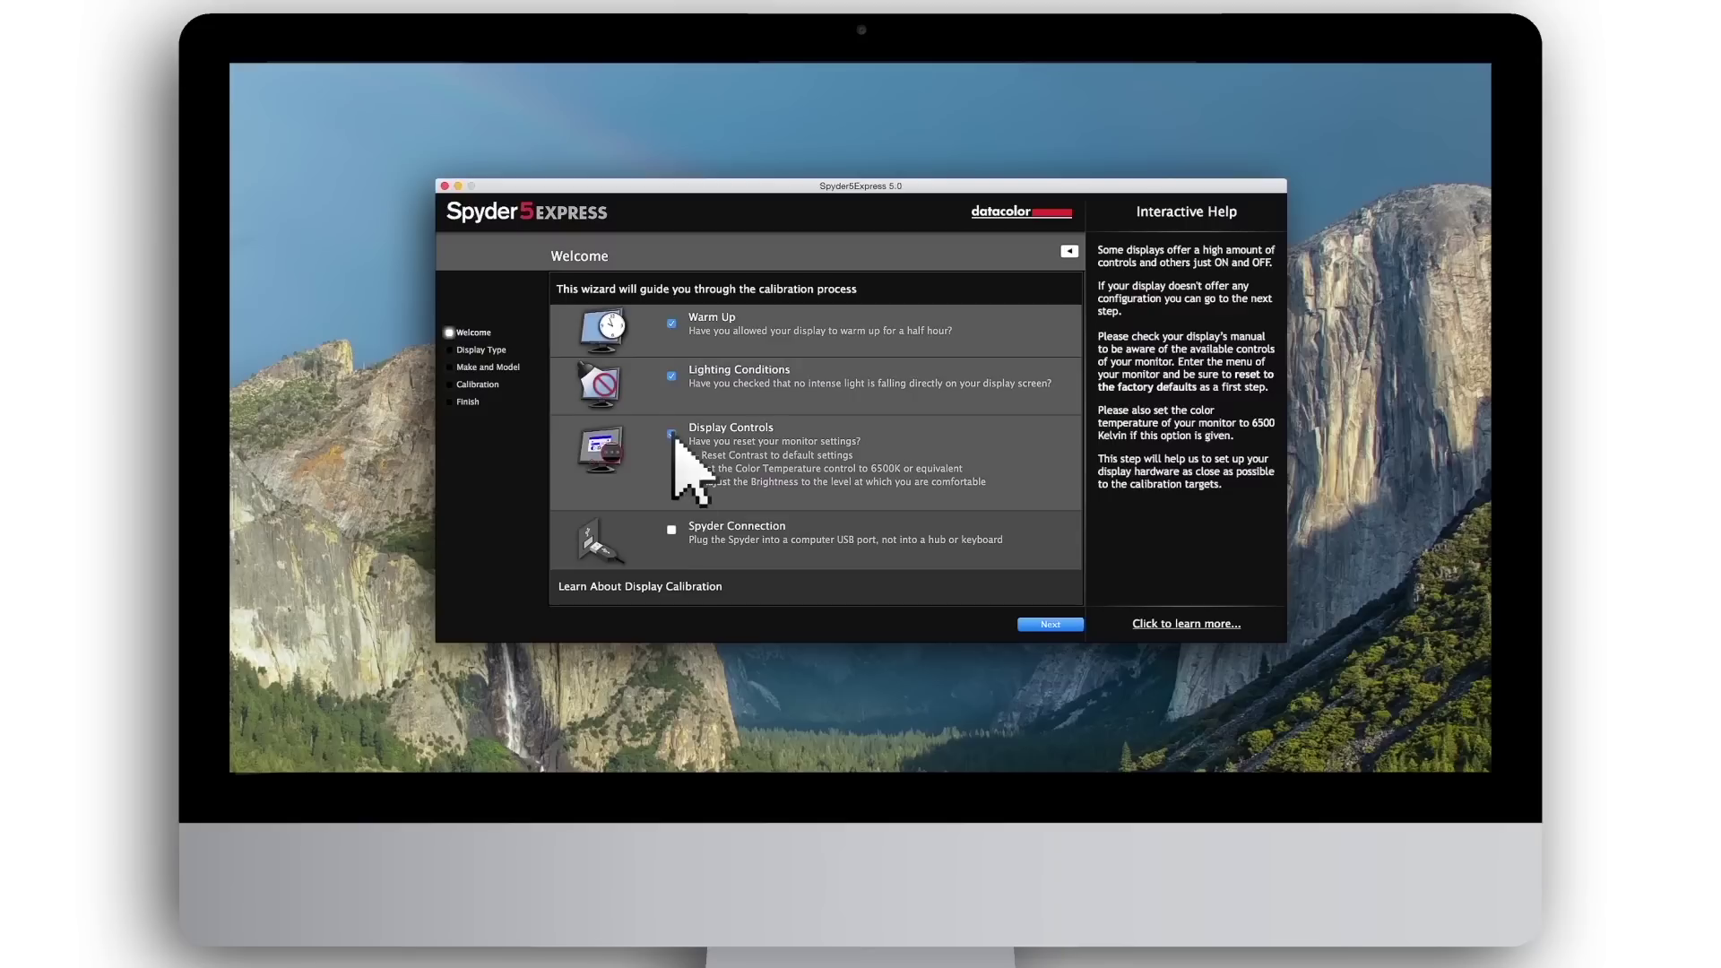
left_click(670, 528)
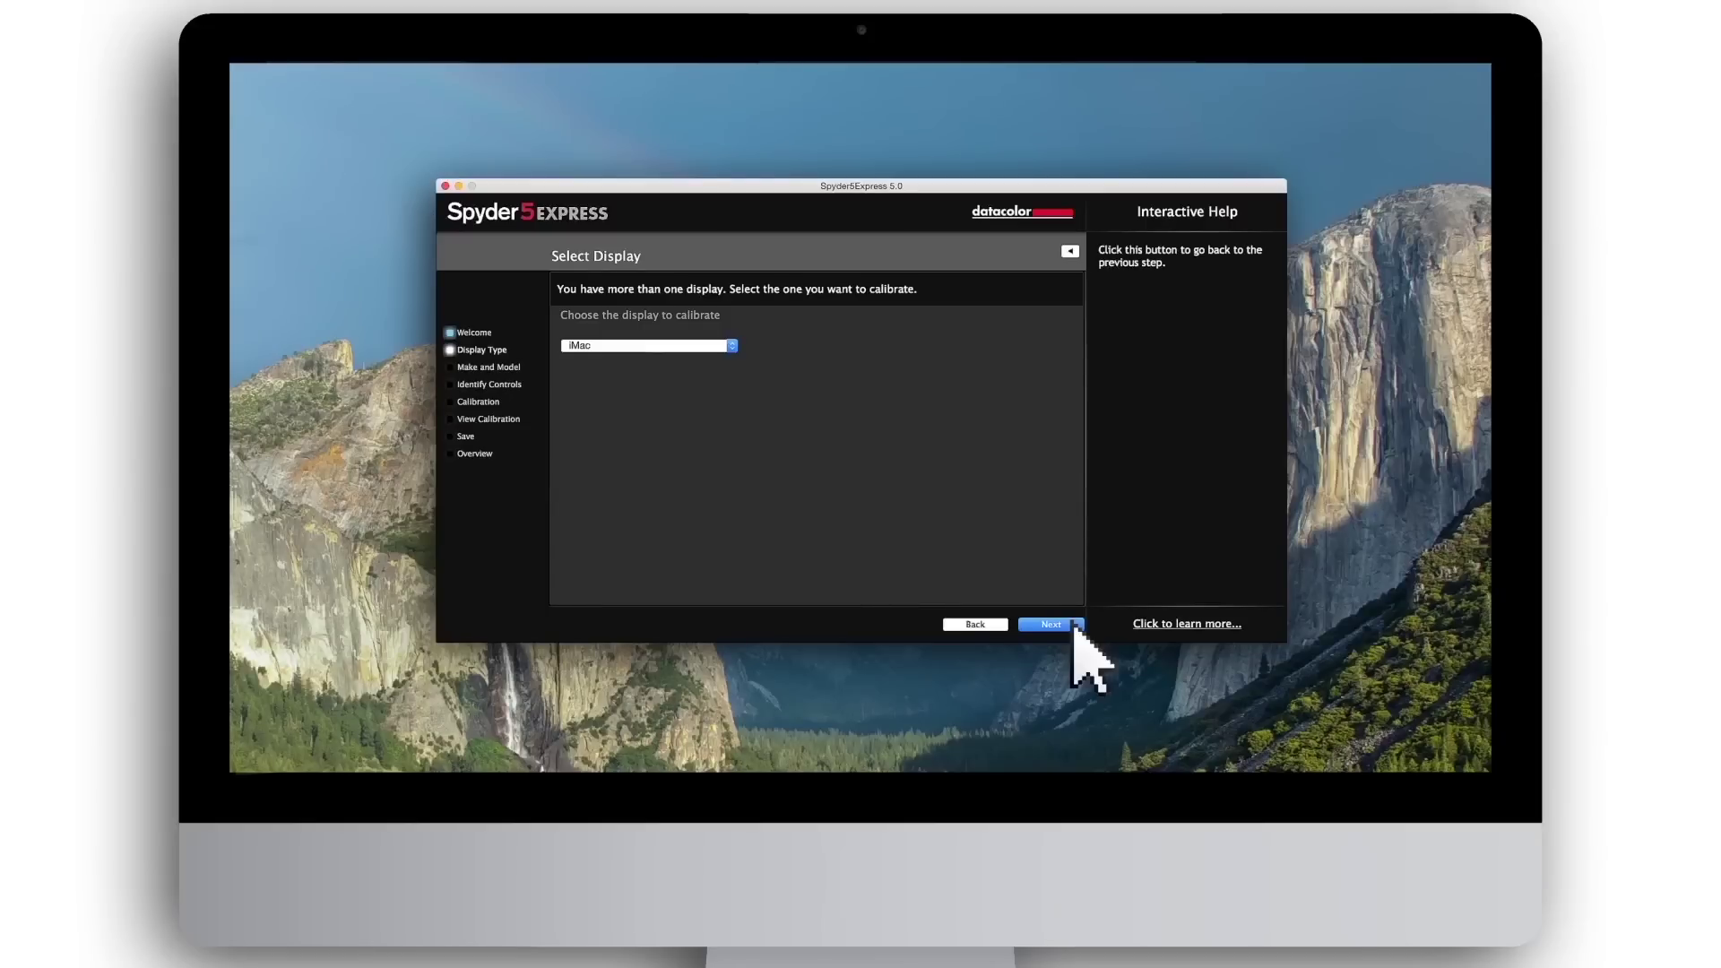
- Select iMac from the display dropdown as the display to calibrate
left_click(732, 346)
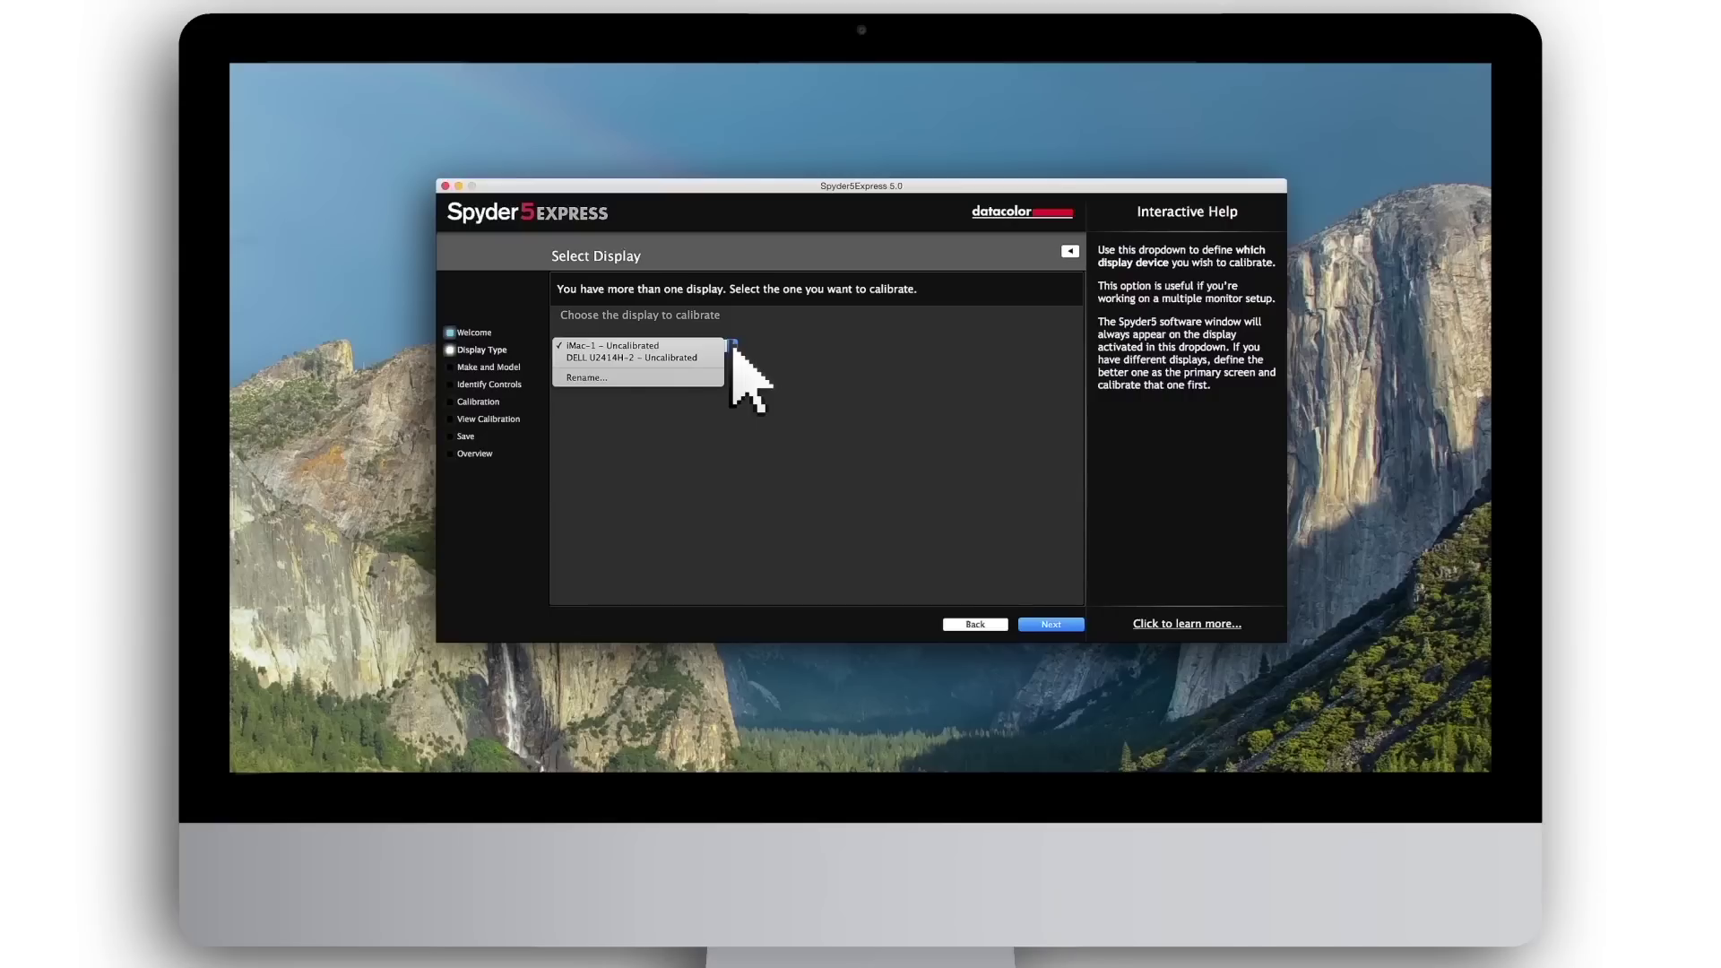
left_click(688, 346)
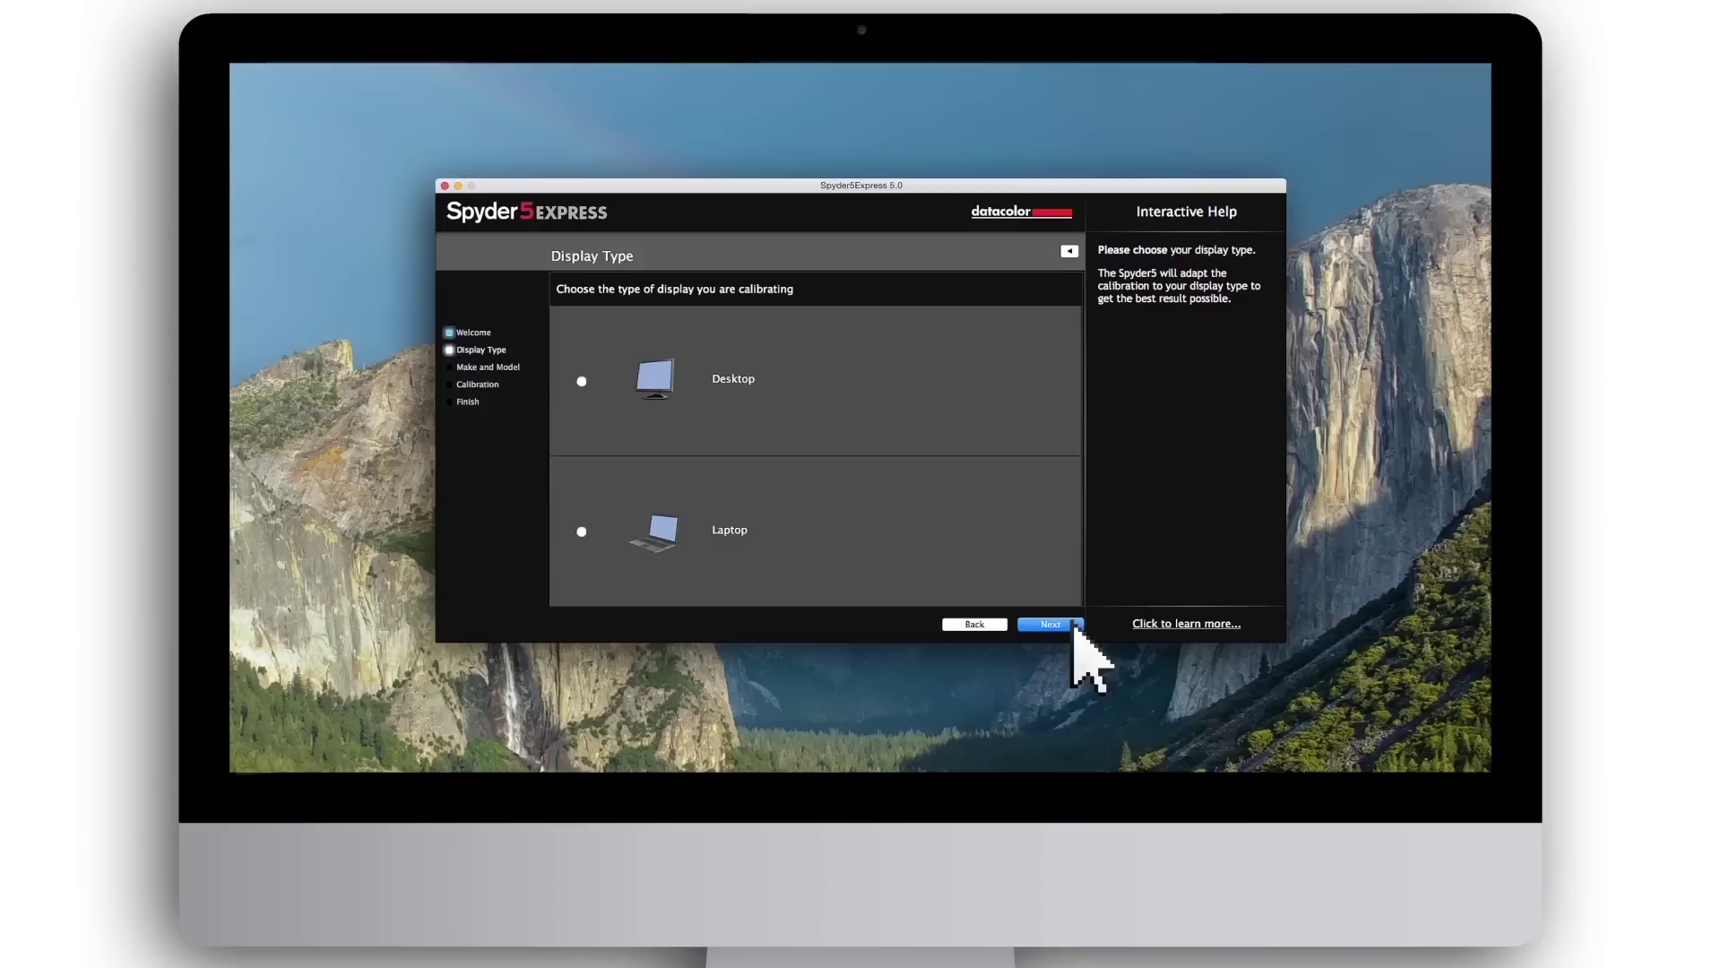
- Set the display type to Desktop and bring up the display-type help window
left_click(582, 383)
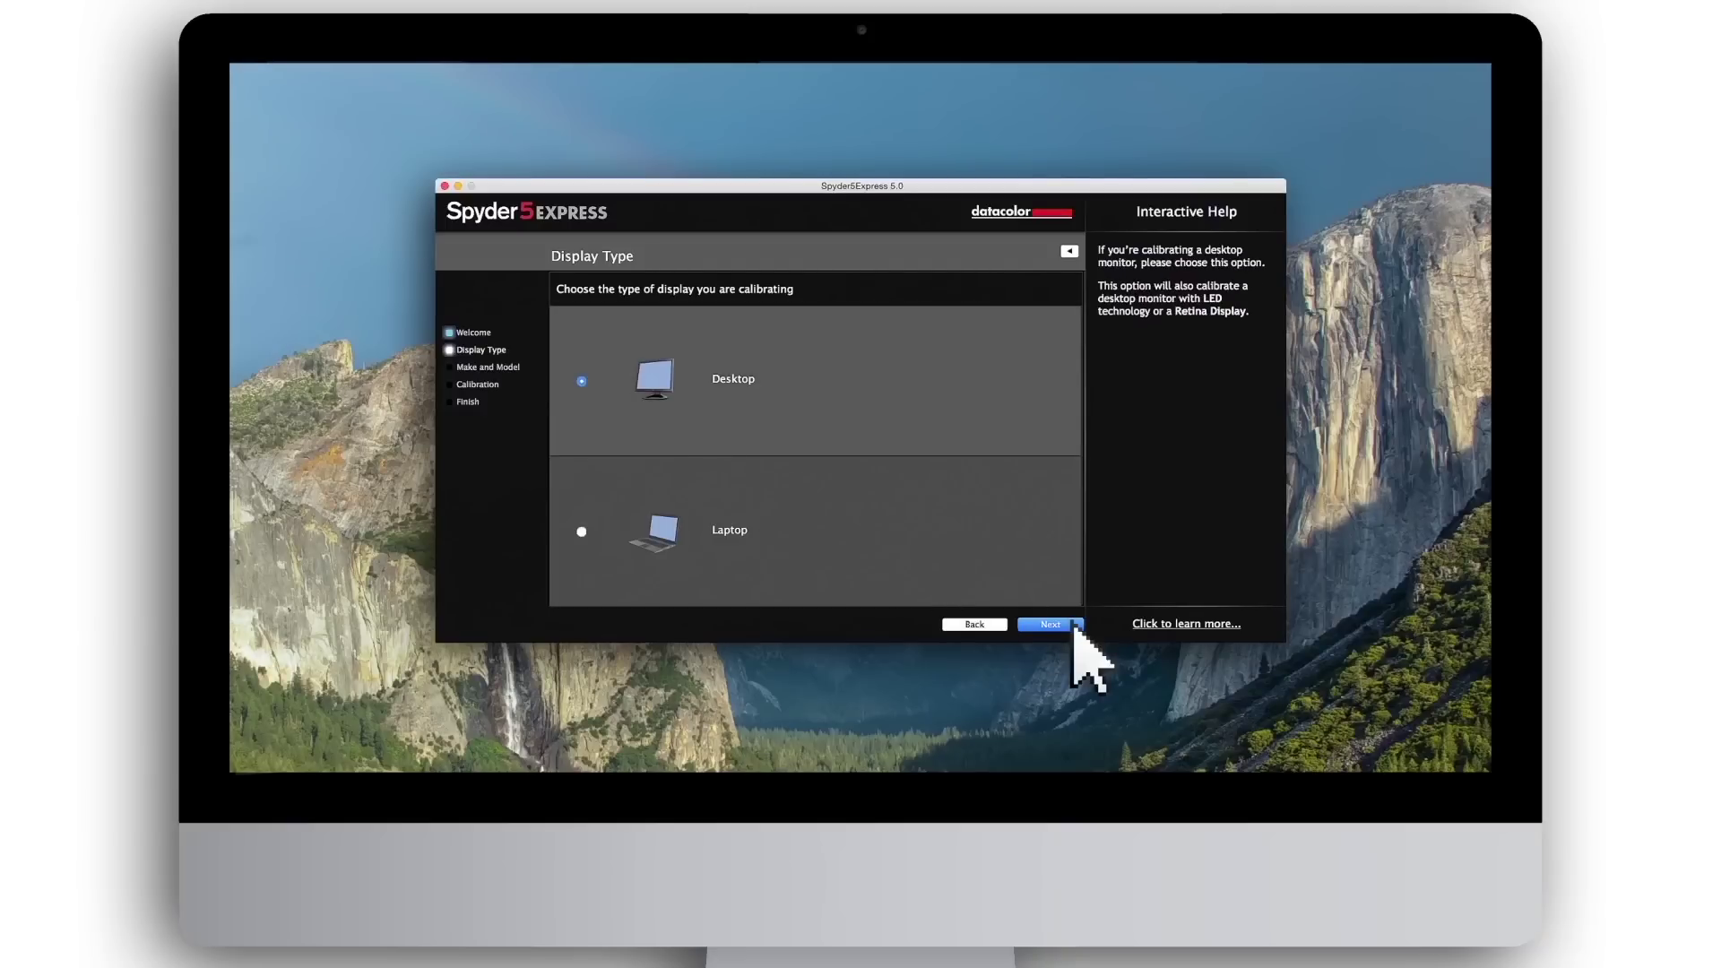
left_click(1233, 625)
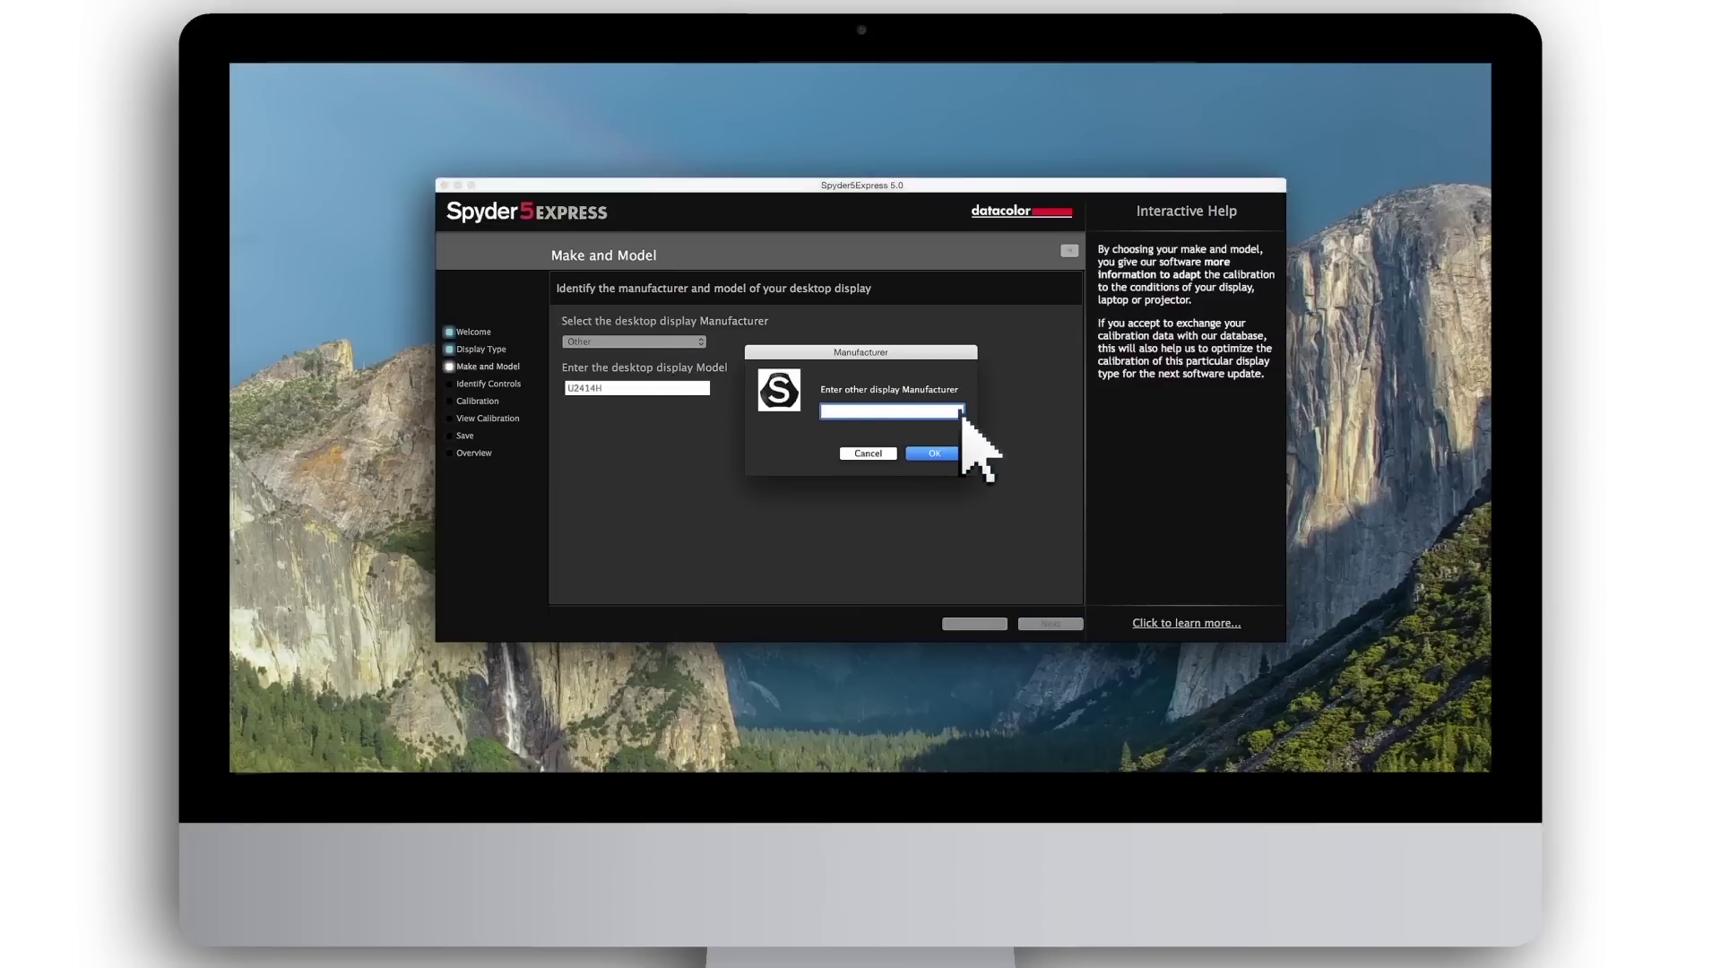
type("Unlisted Manufacturer")
- Accept Other Display as the unlisted manufacturer and start entering model DR2012
left_click(949, 457)
left_click(704, 389)
type("DR20")
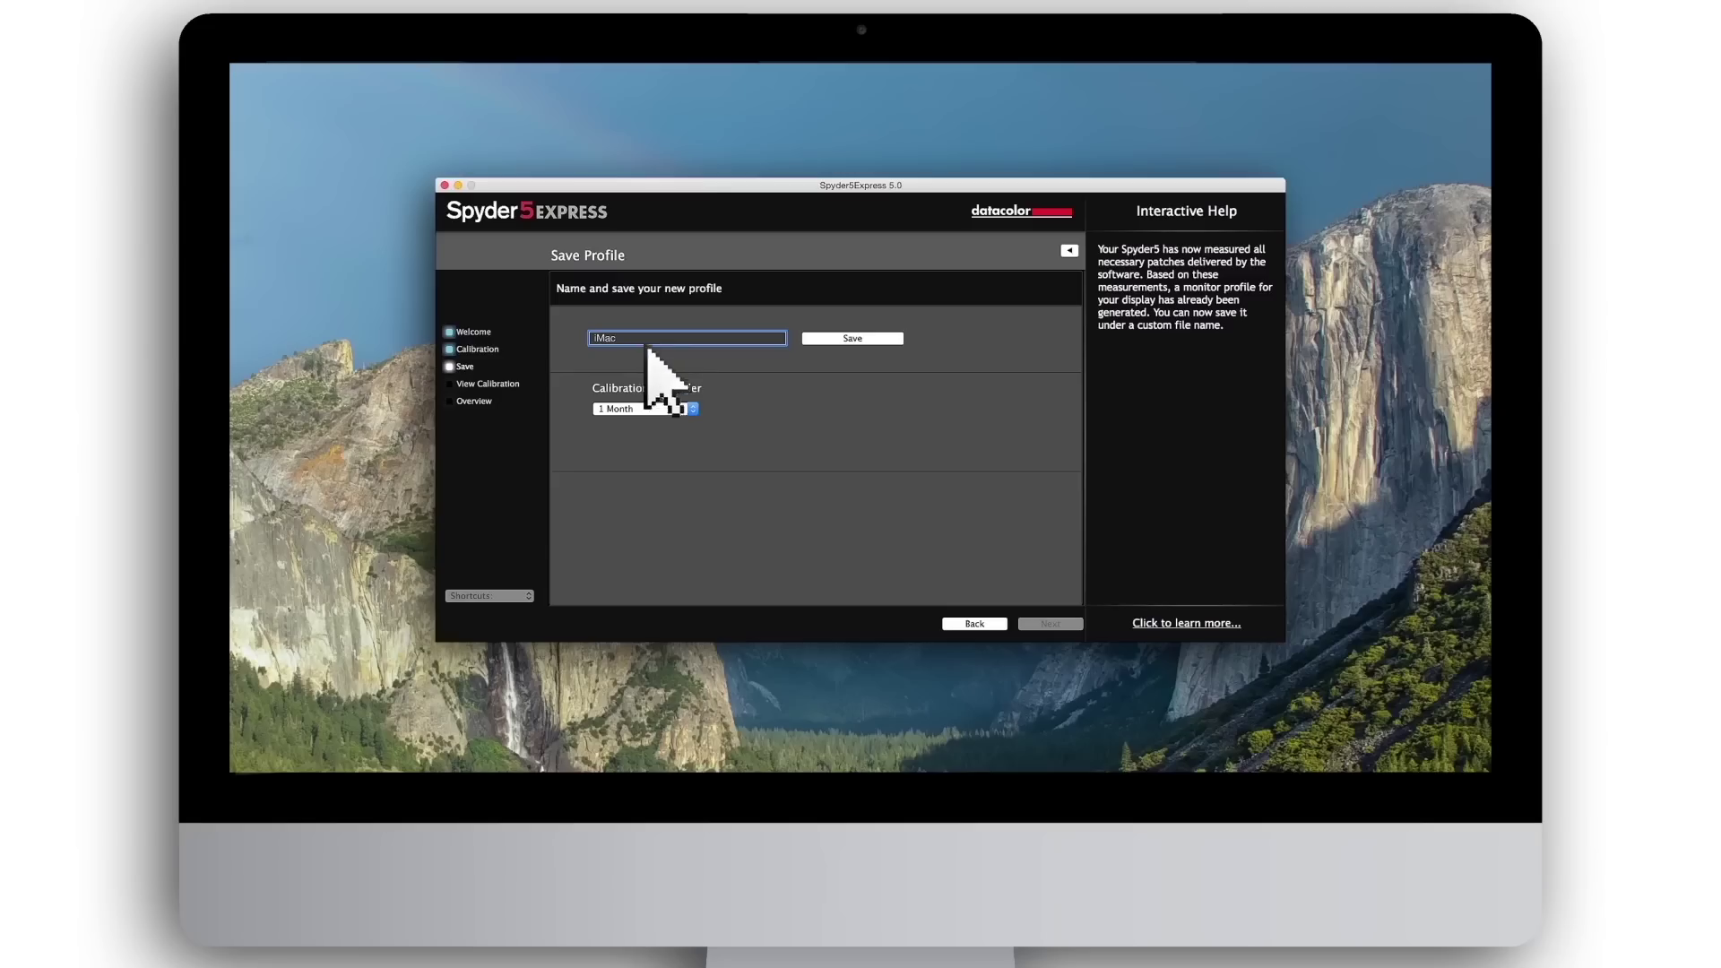
- Save the profile named iMac with the Calibration Reminder kept at 1 Month
left_click(693, 410)
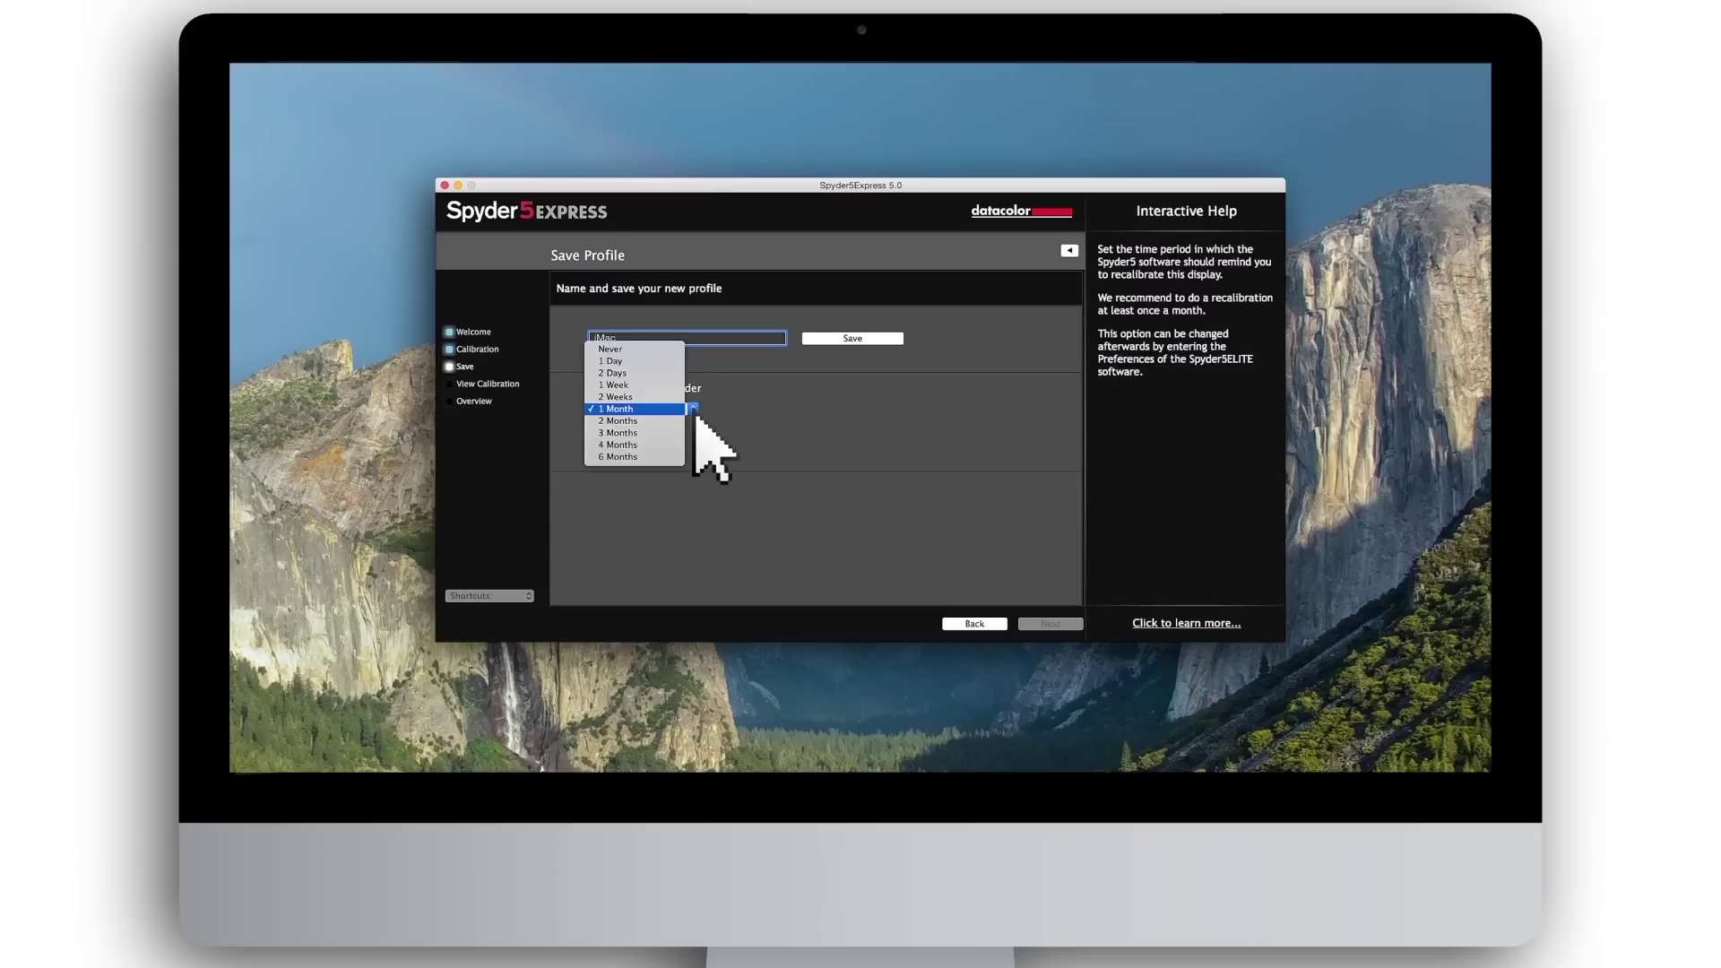
left_click(696, 411)
left_click(883, 338)
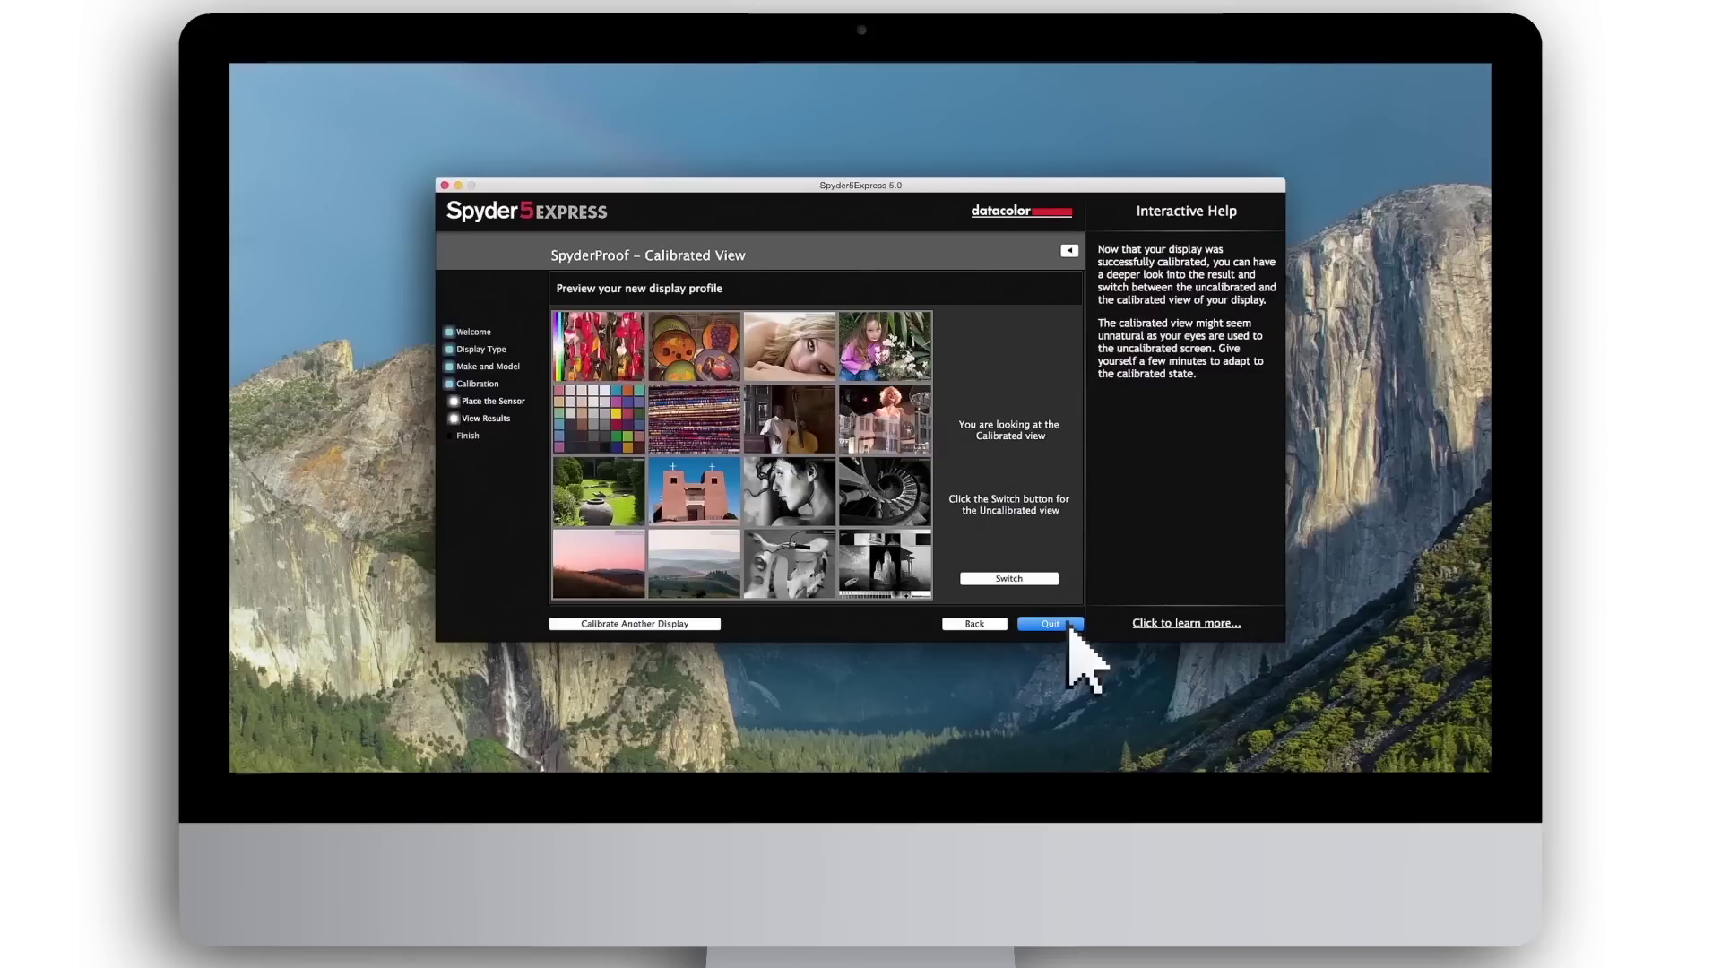
- Toggle SpyderProof between uncalibrated and calibrated views twice, then zoom into the textile photo
left_click(1043, 579)
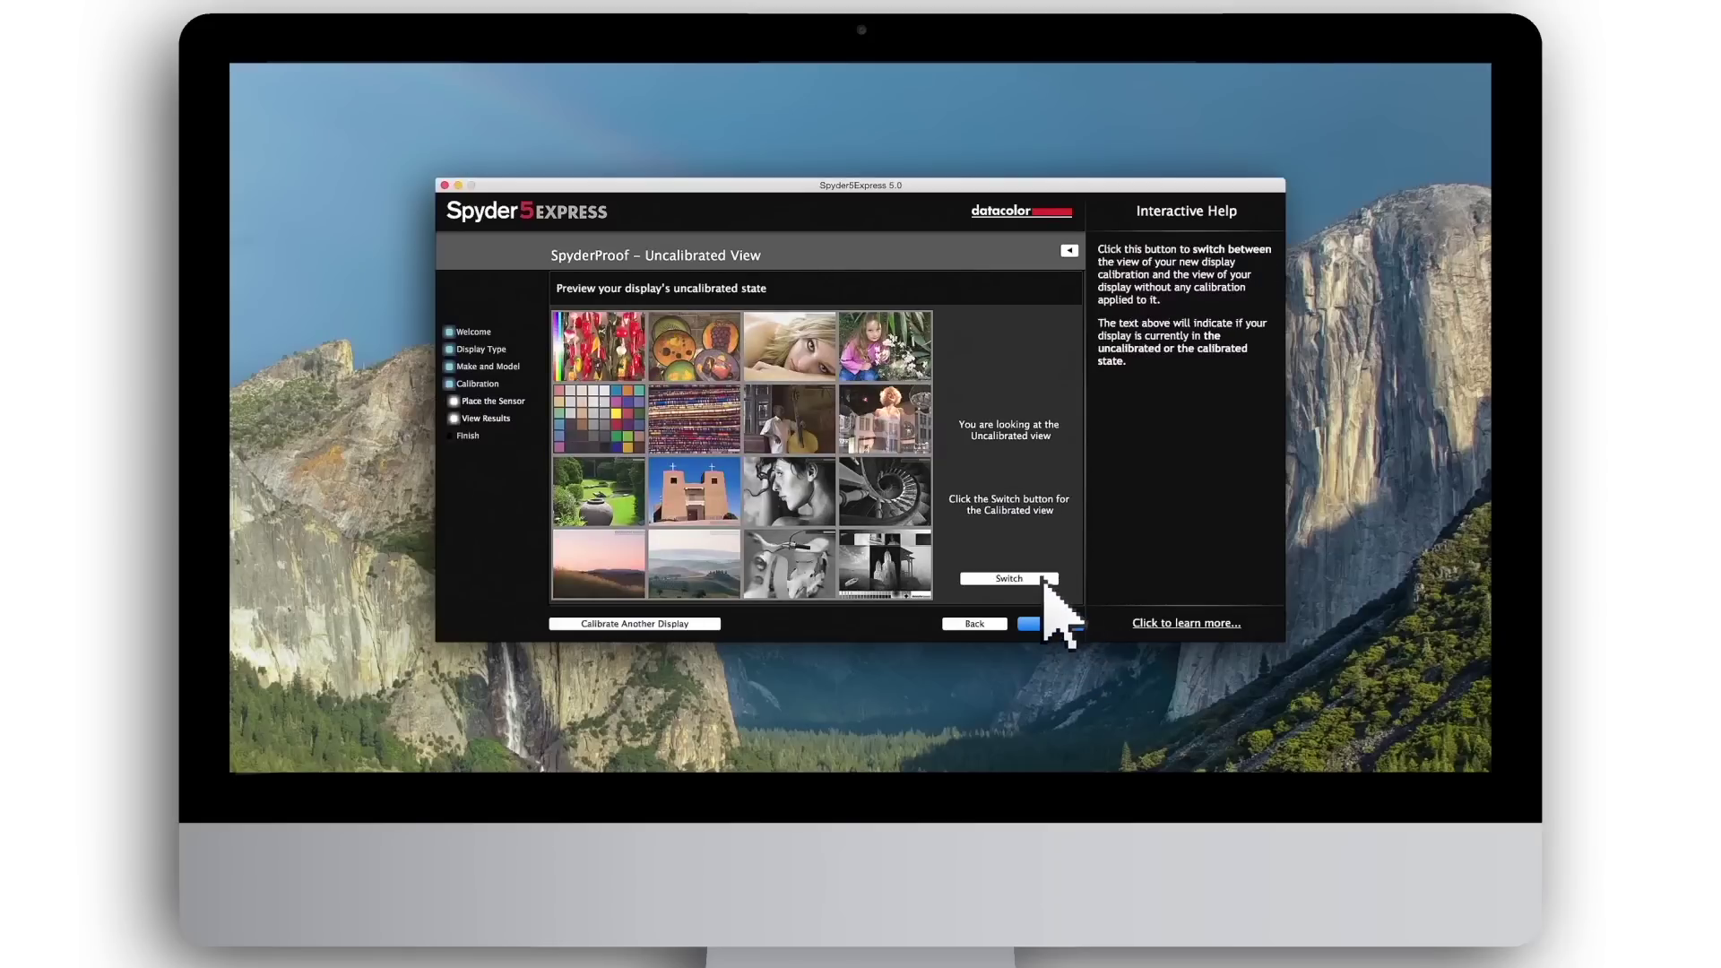
left_click(1044, 580)
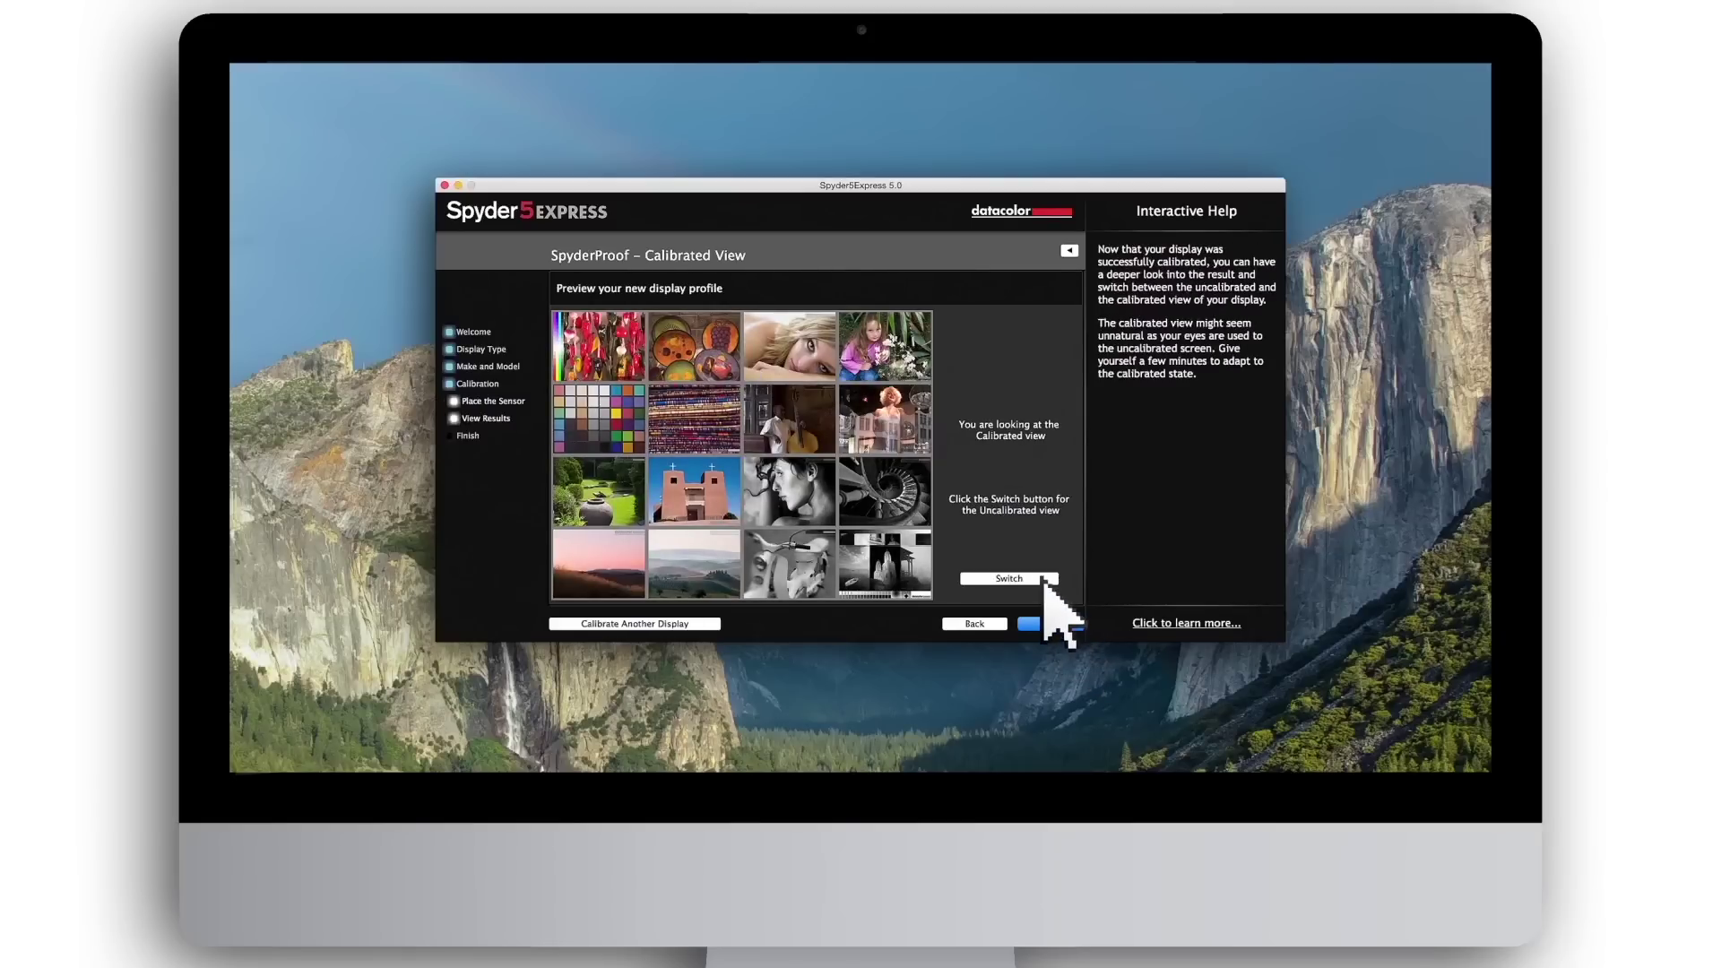
left_click(1043, 579)
left_click(1044, 579)
left_click(733, 427)
left_click(808, 505)
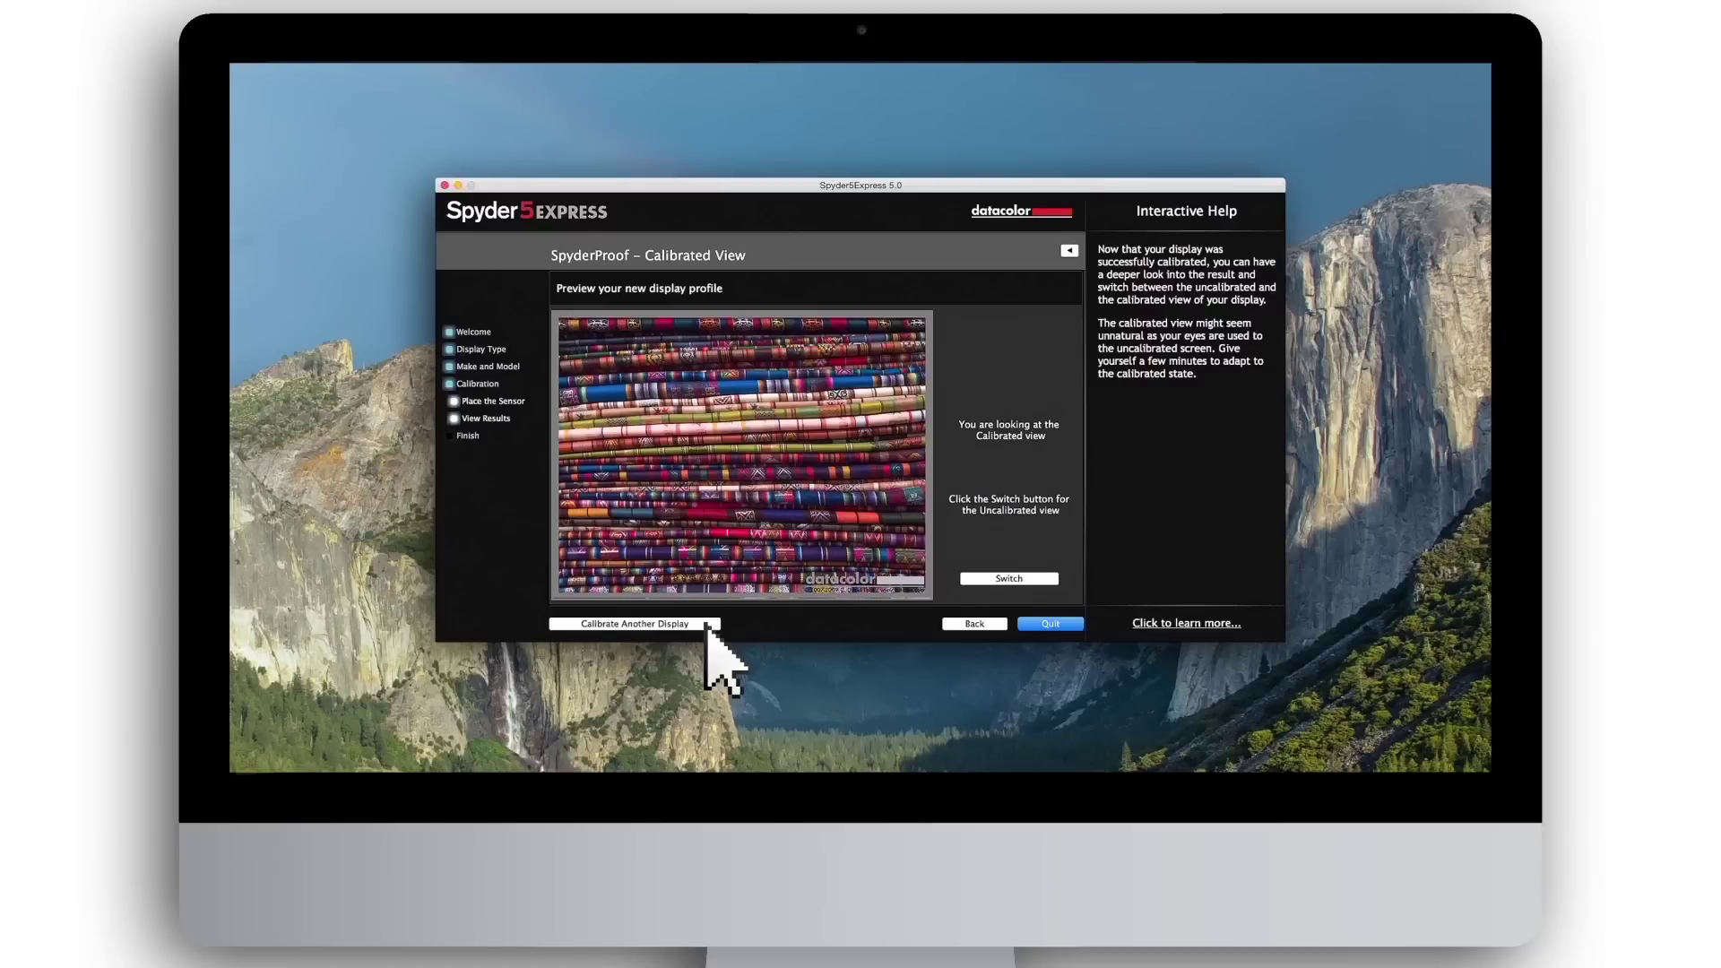
- Quit Spyder5EXPRESS from the SpyderProof window
left_click(1068, 624)
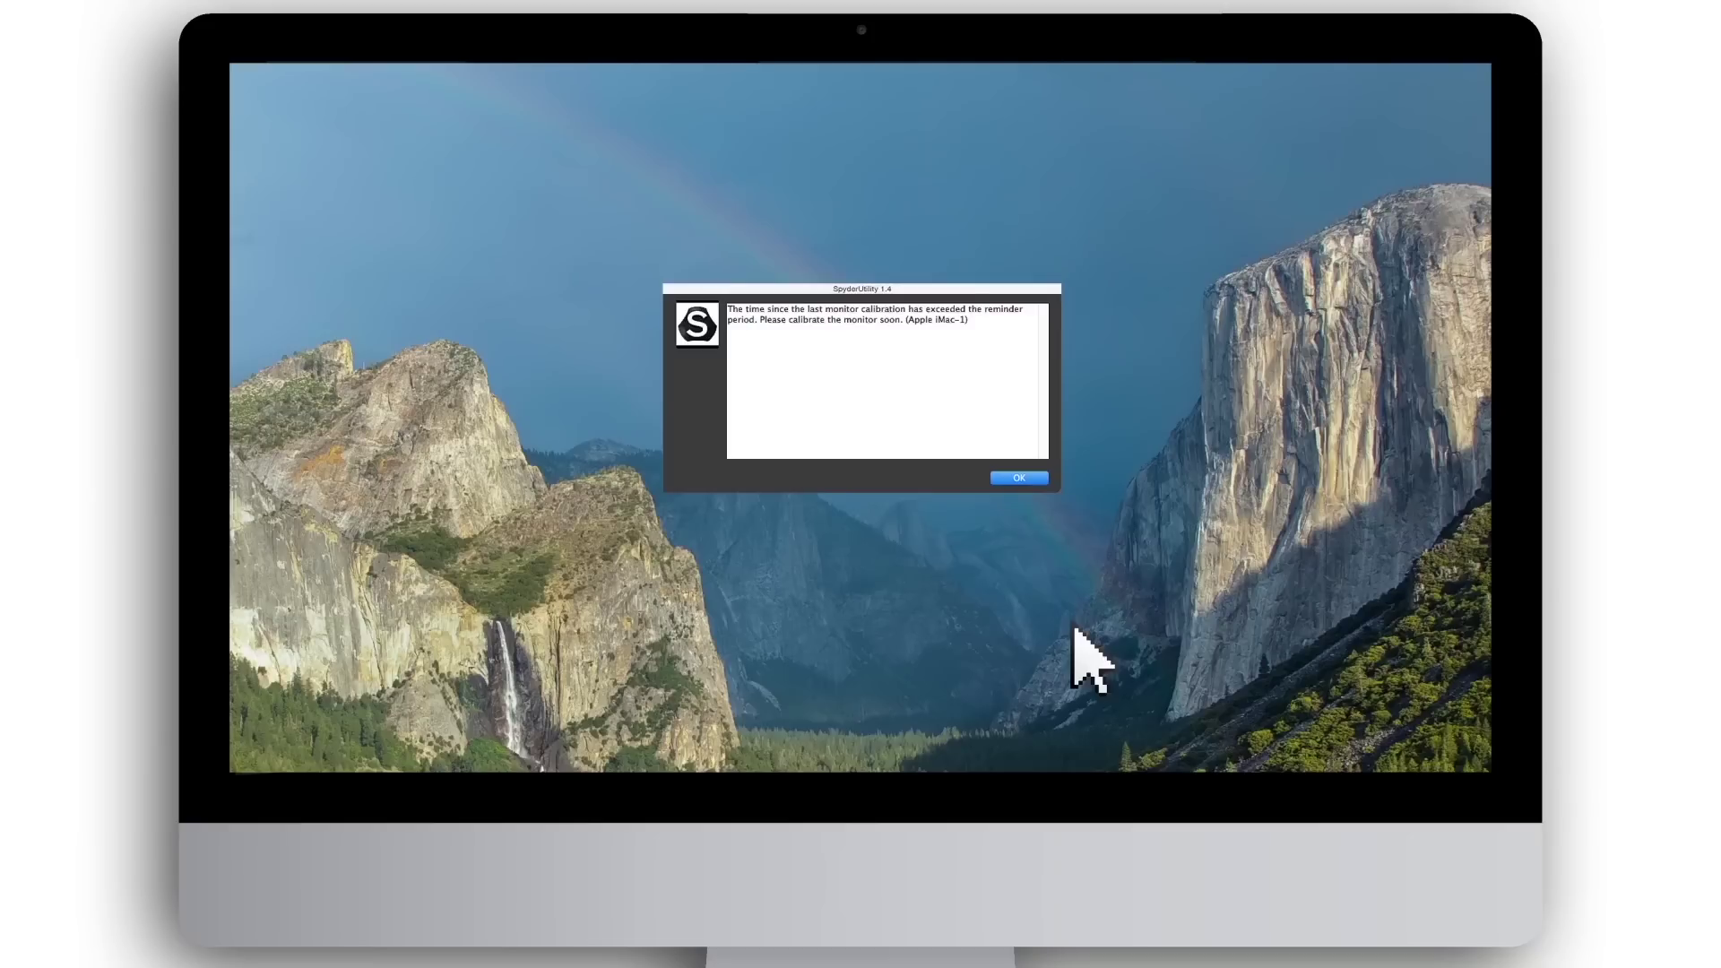
- Dismiss the SpyderUtility calibration-overdue reminder with OK
left_click(1035, 479)
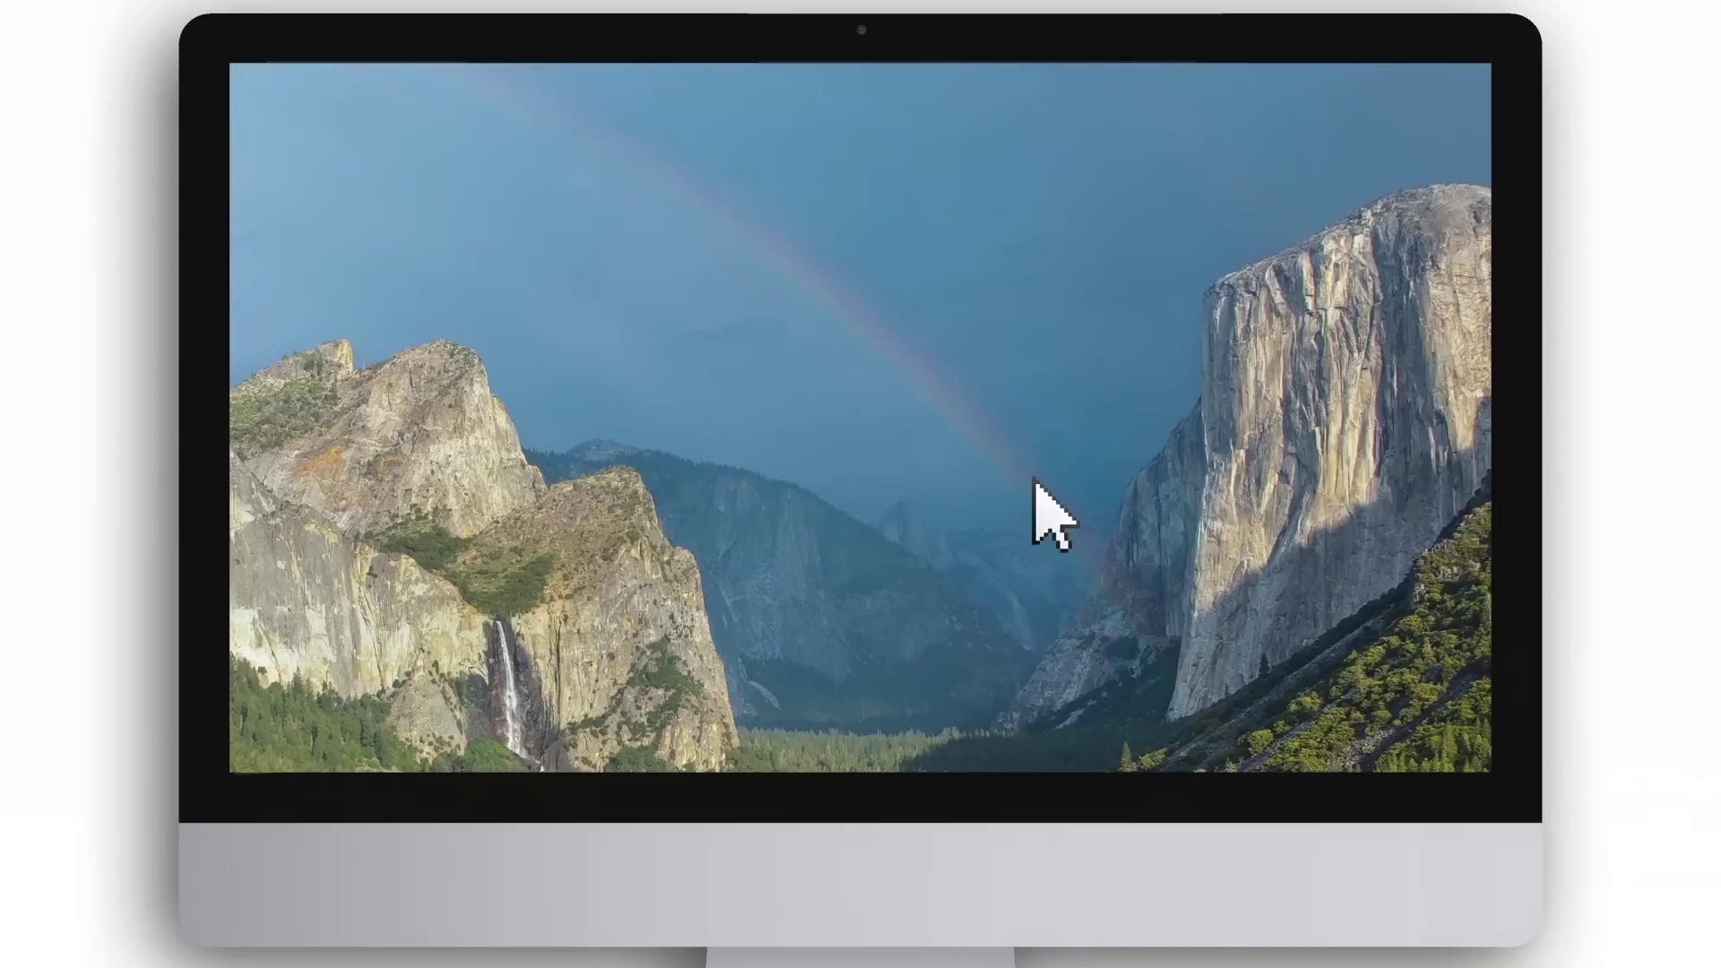